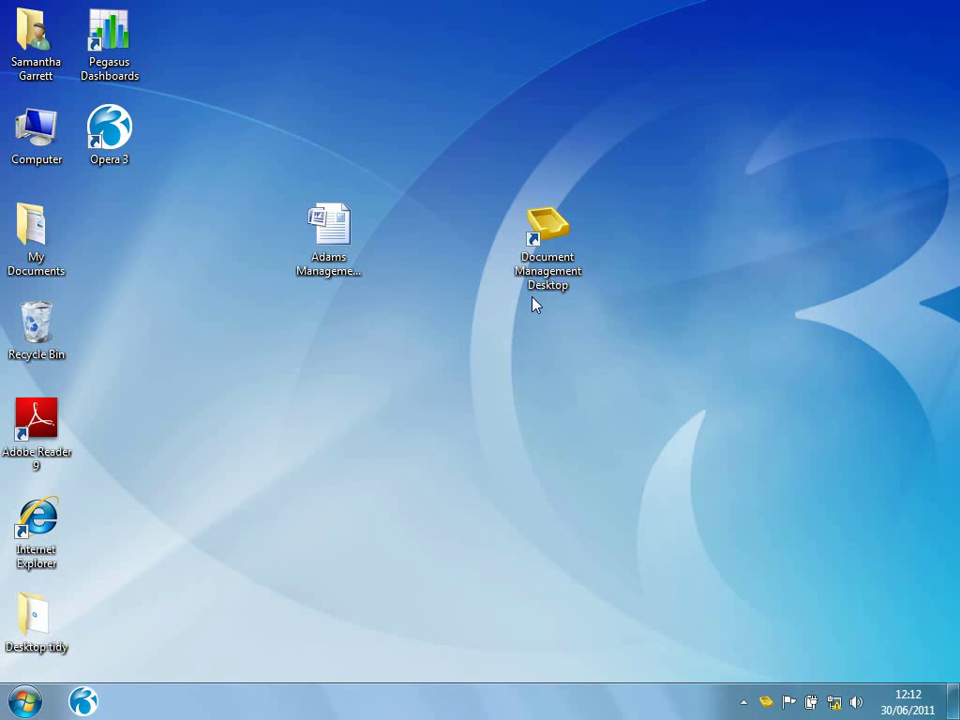
right_click(338, 260)
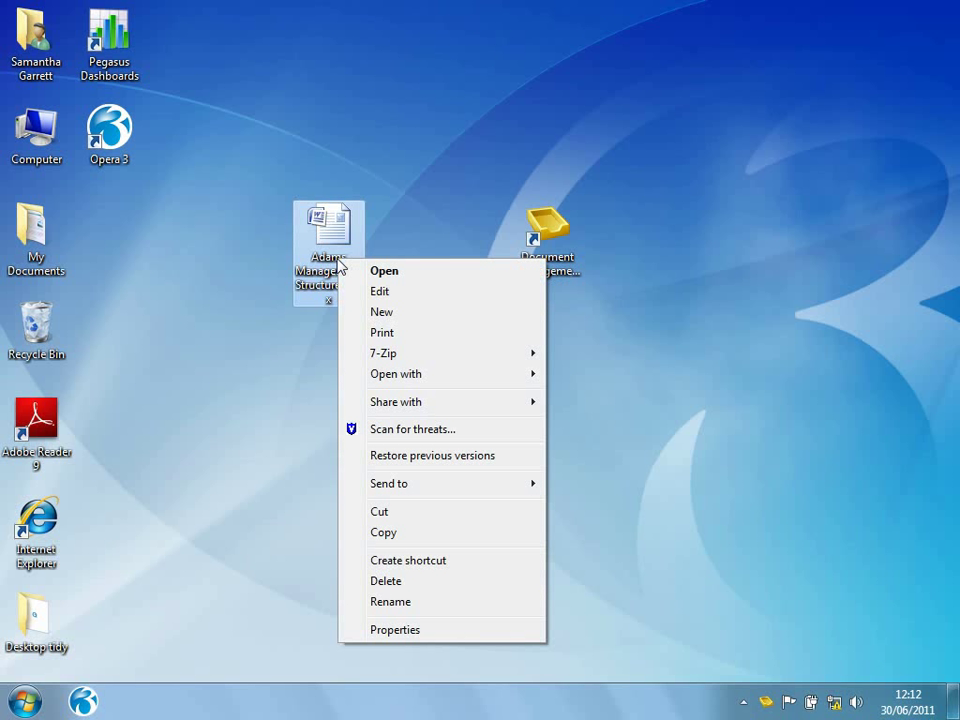
mouse_move(392, 484)
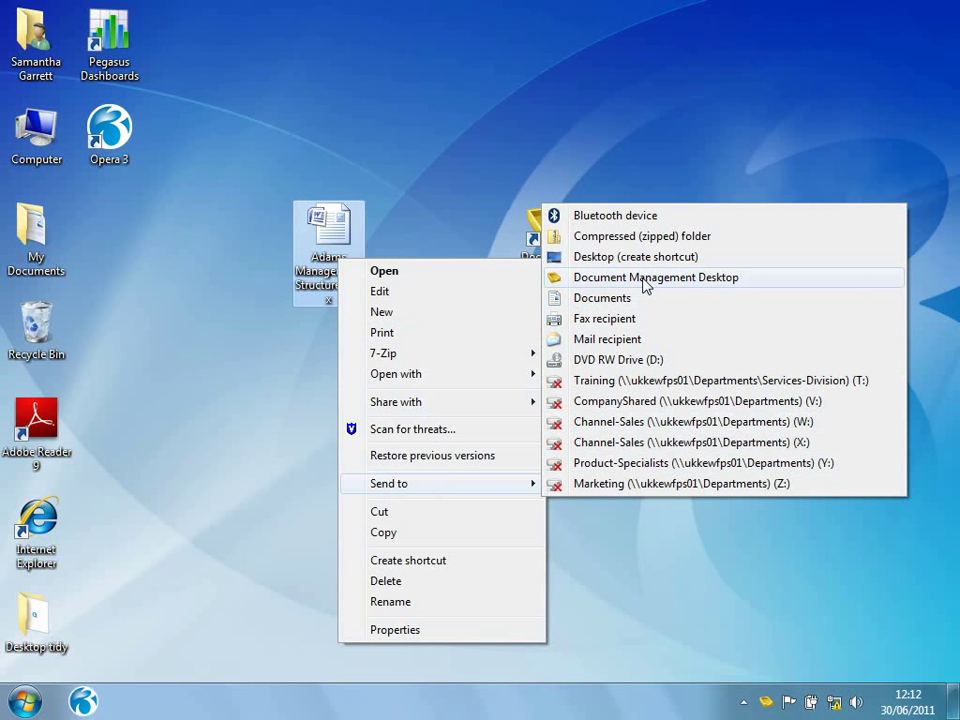
click(439, 240)
Step: Send the Adams Management Structure document from the desktop to Document Management Desktop and log on as MANAGER
click(322, 243)
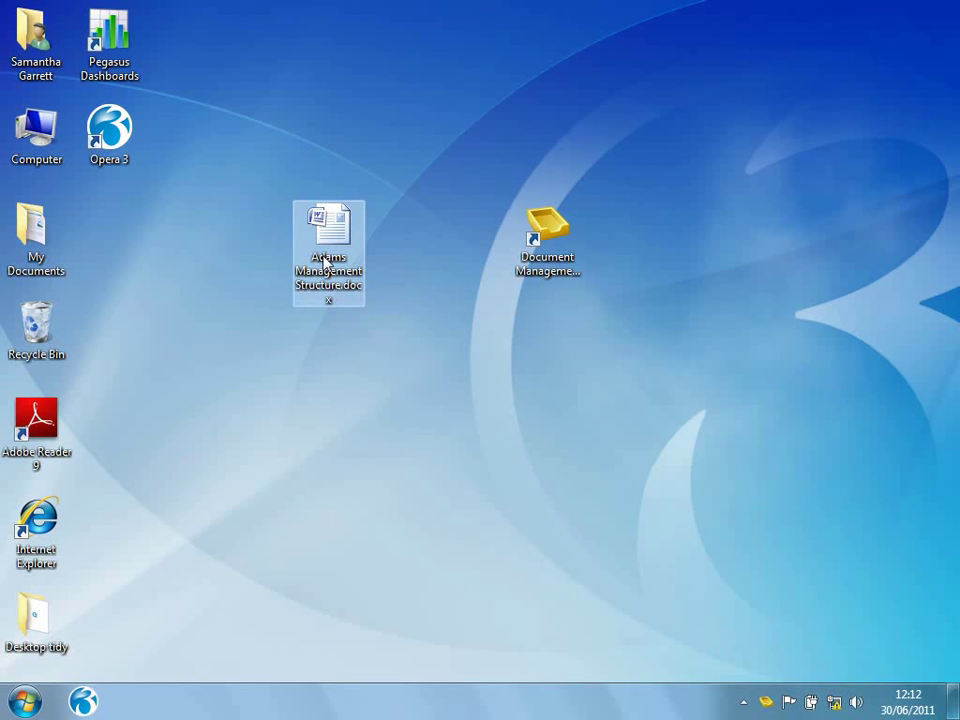
drag(322, 243, 535, 252)
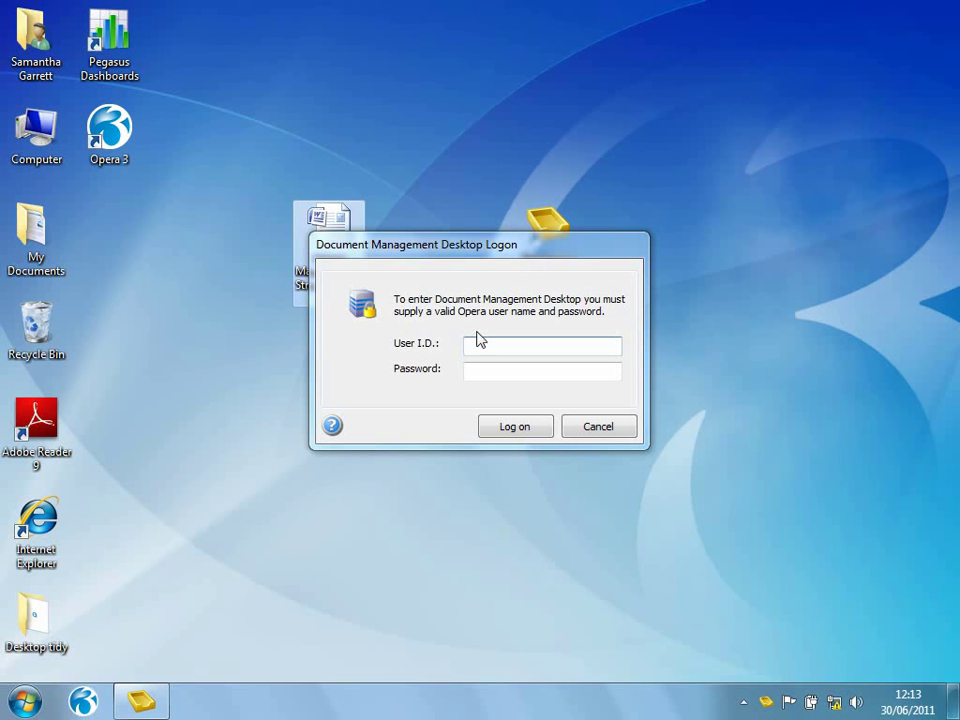
text(MANAGER)
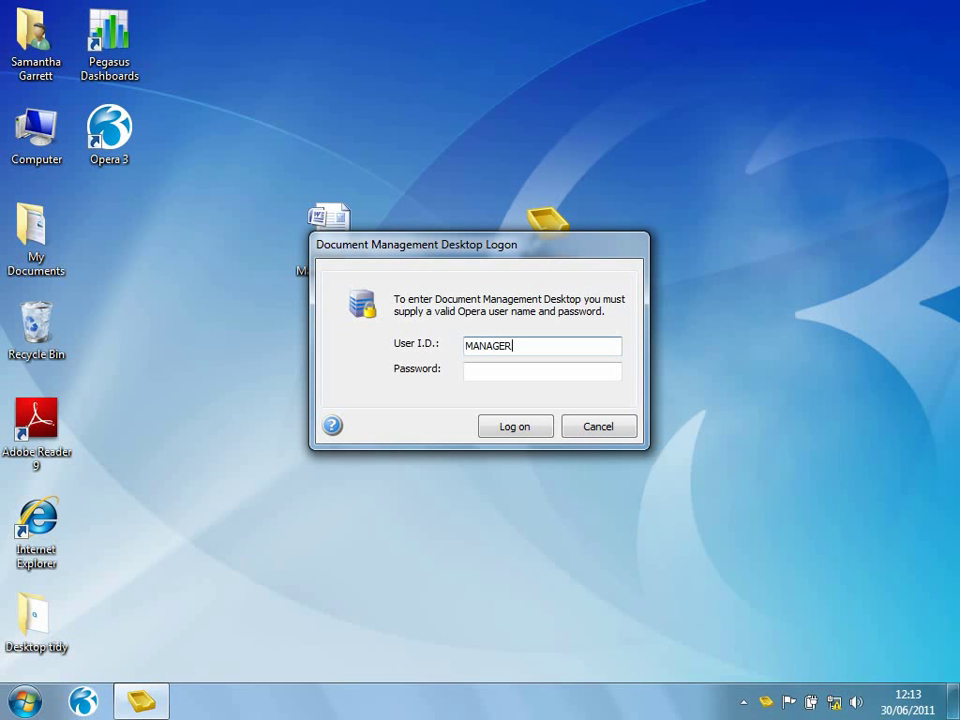
key(Return)
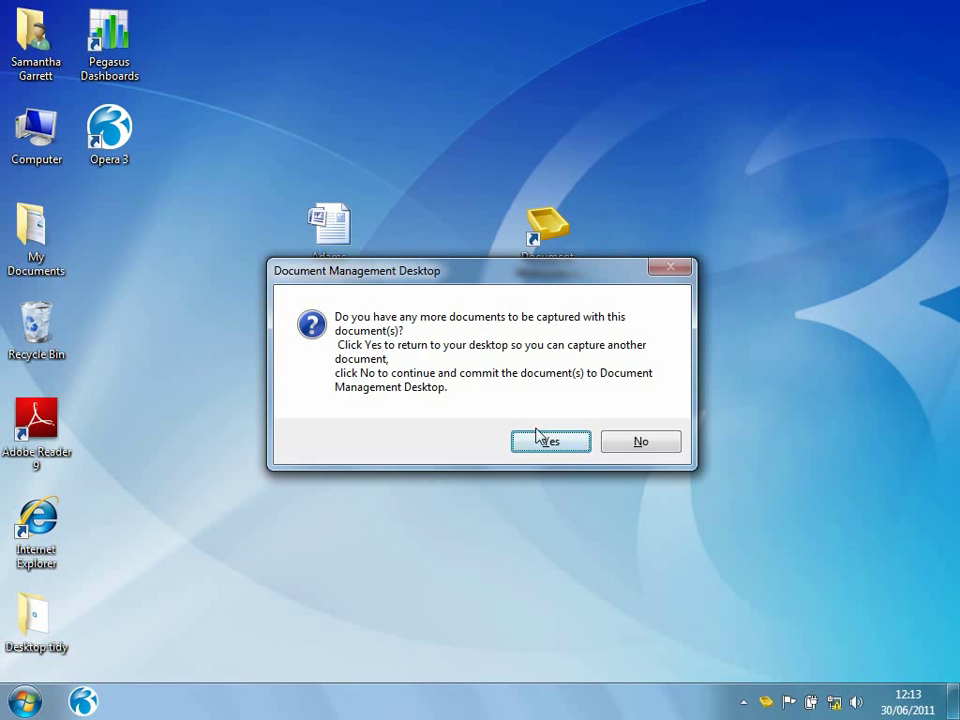
Step: Continue without capturing more documents and choose Financials > Sales > Processing as the information type
click(638, 442)
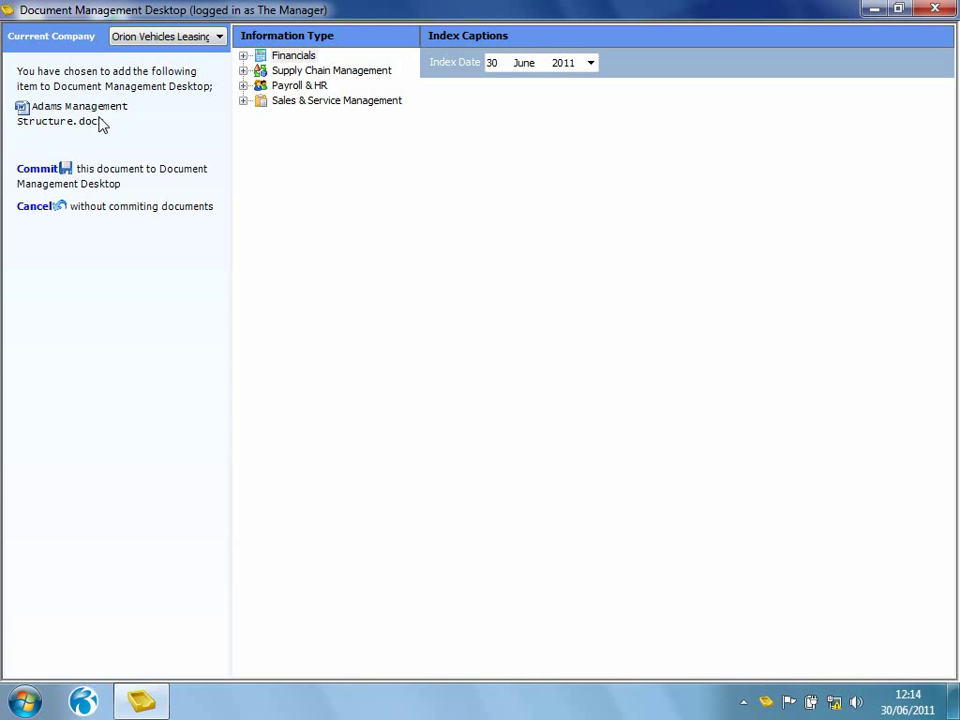
click(243, 56)
click(261, 71)
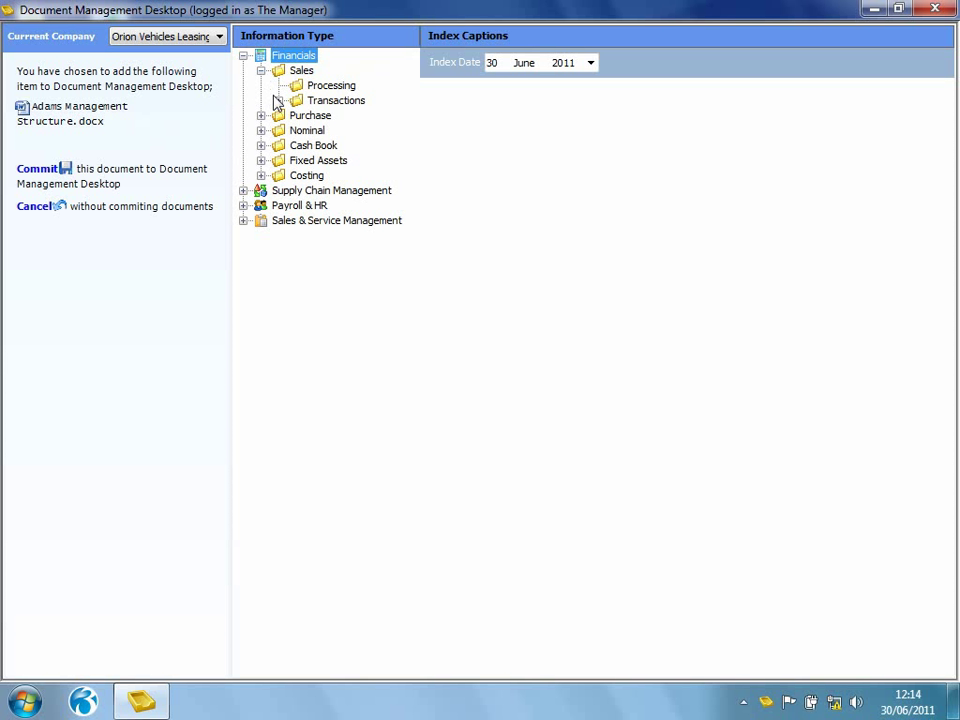
click(279, 101)
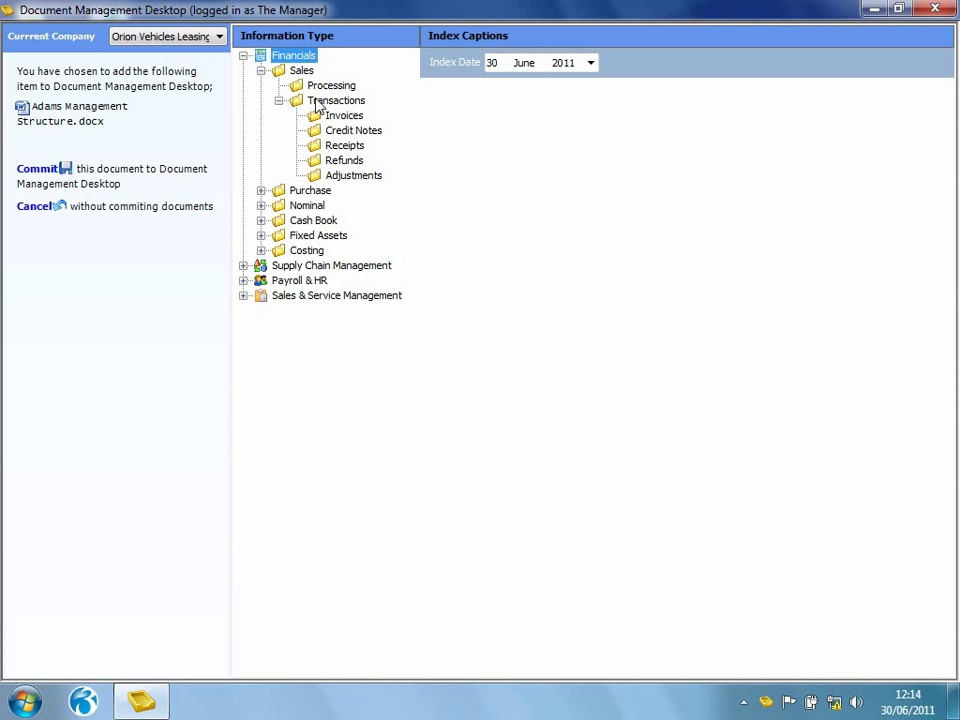
click(324, 88)
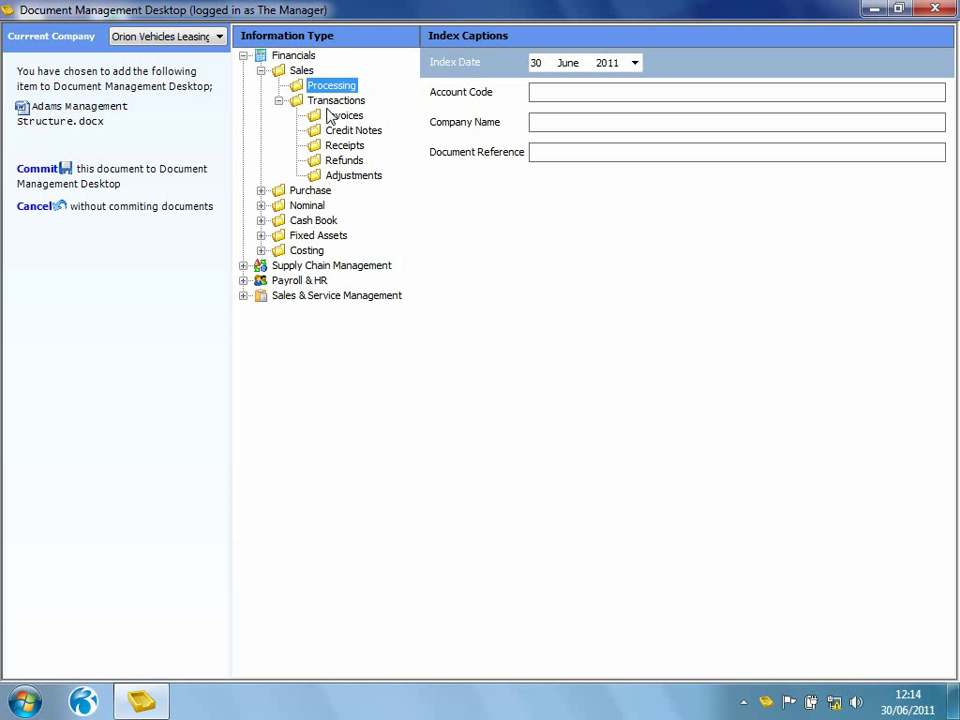
Step: Look up the account code with "ada" and assign the Adams Light Engineering Ltd account to the document
click(594, 95)
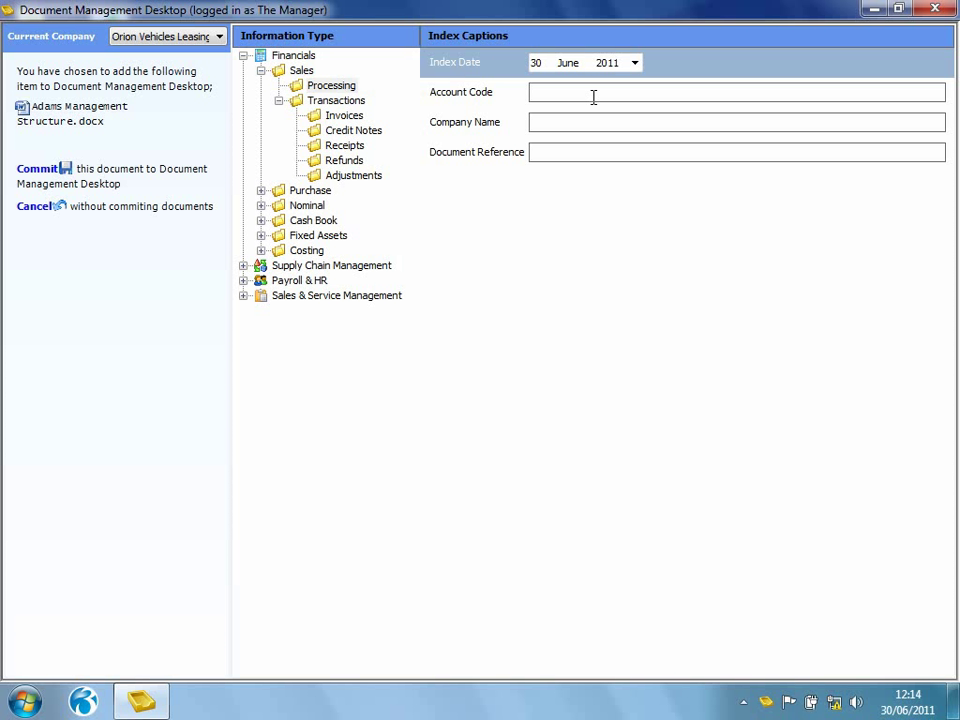
text(ada)
key(Tab)
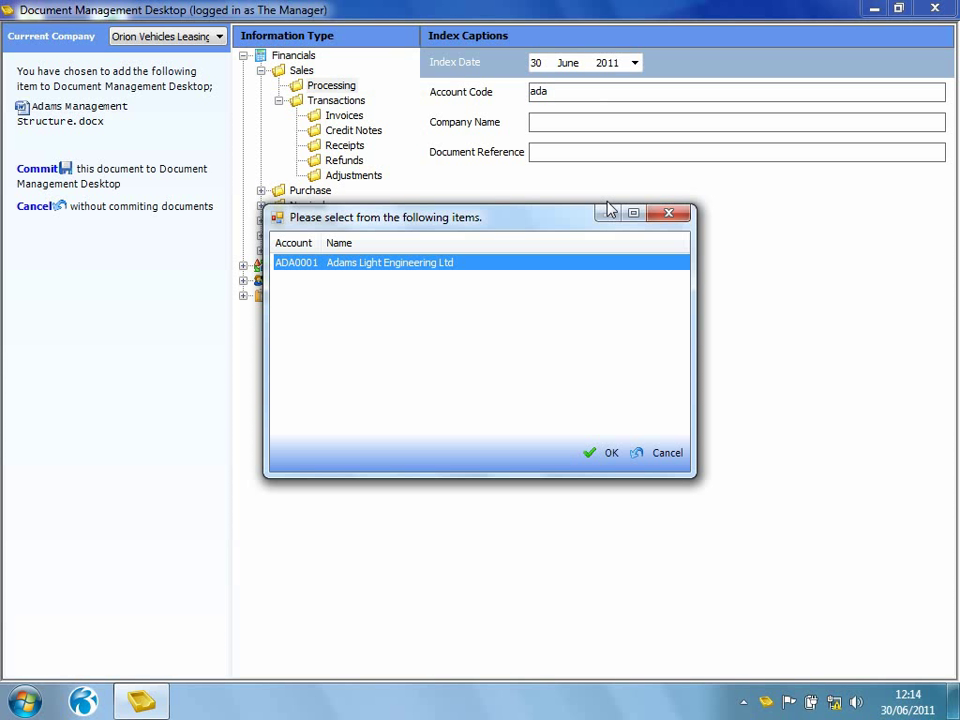
click(603, 453)
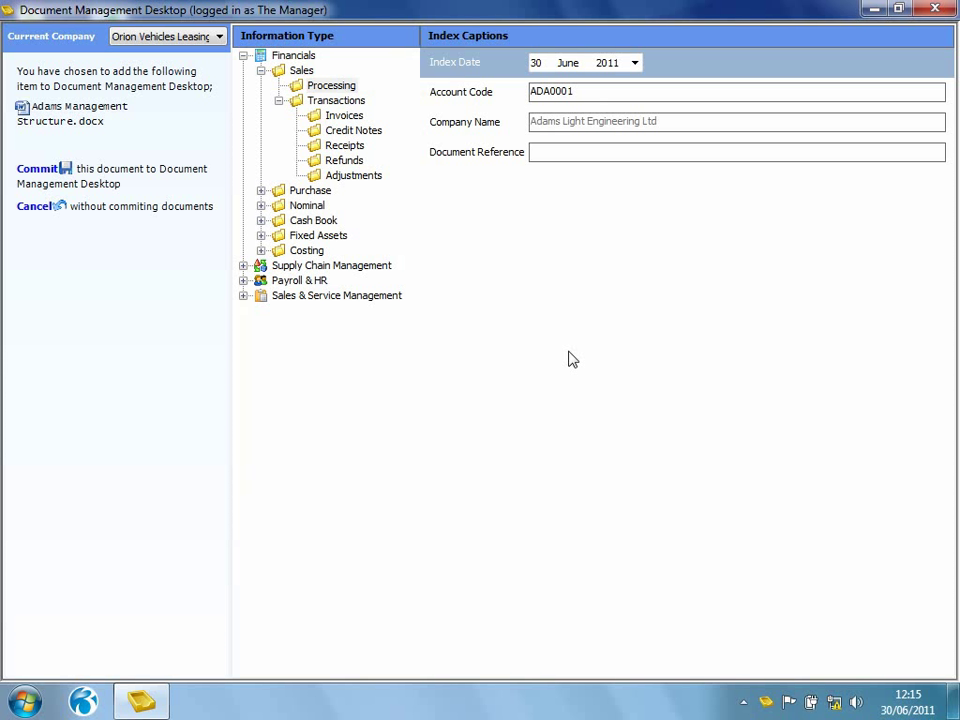
Step: Enter "management structure" as the document reference and commit the document, keeping the original file
click(547, 153)
text(manage)
text(ment structure)
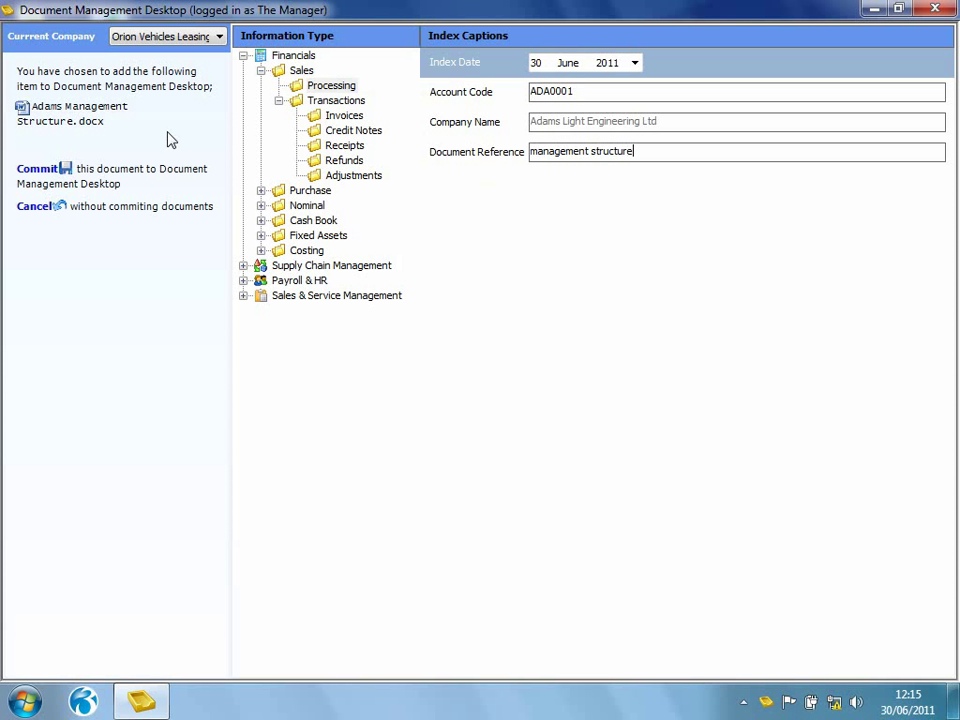
click(32, 169)
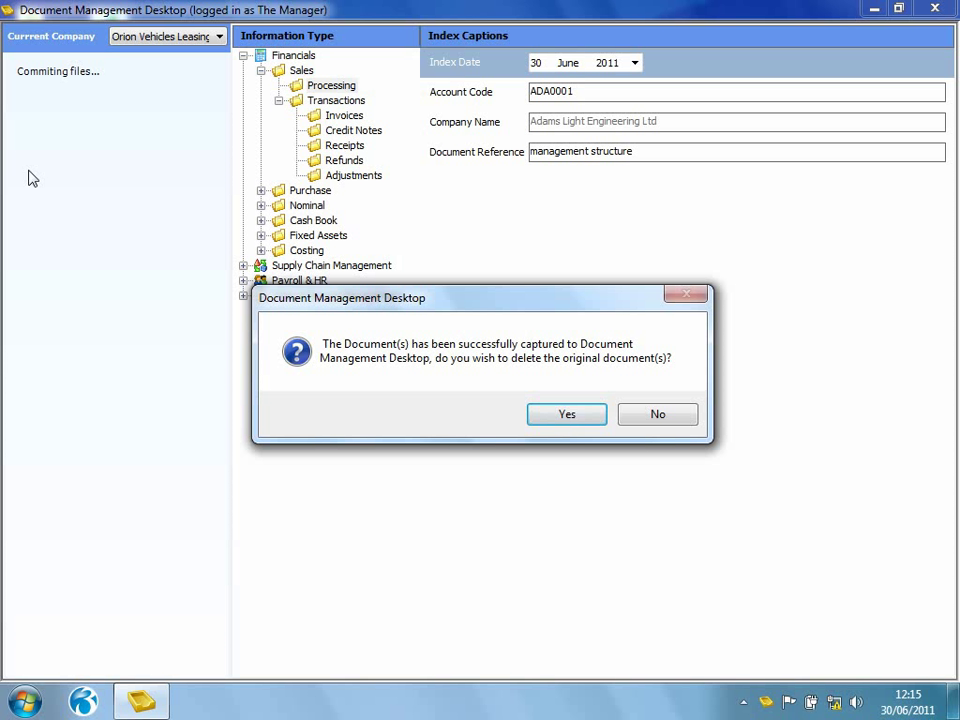
click(658, 414)
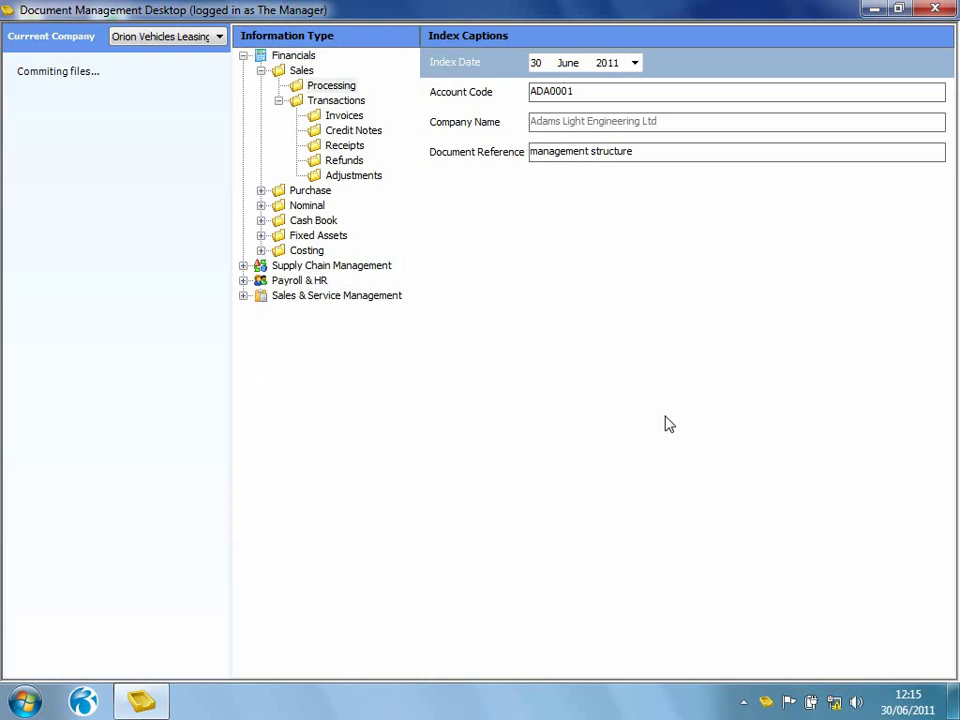
Step: Switch to Opera 3 and log on with the user ID MANAGER
click(76, 704)
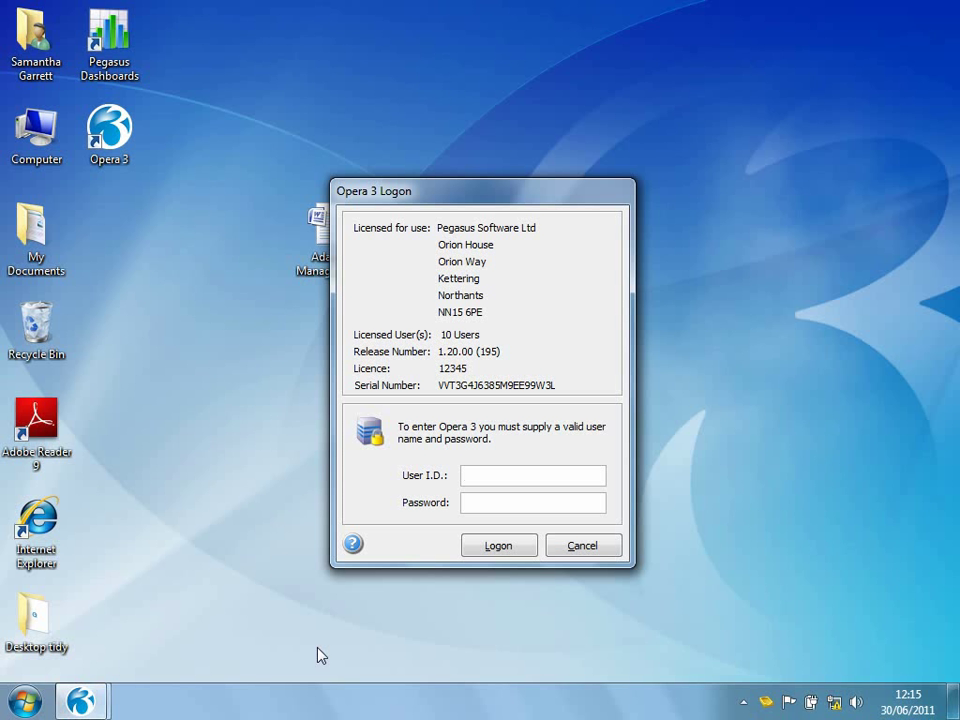
text(MANAGER)
key(Tab)
key(Tab)
key(Return)
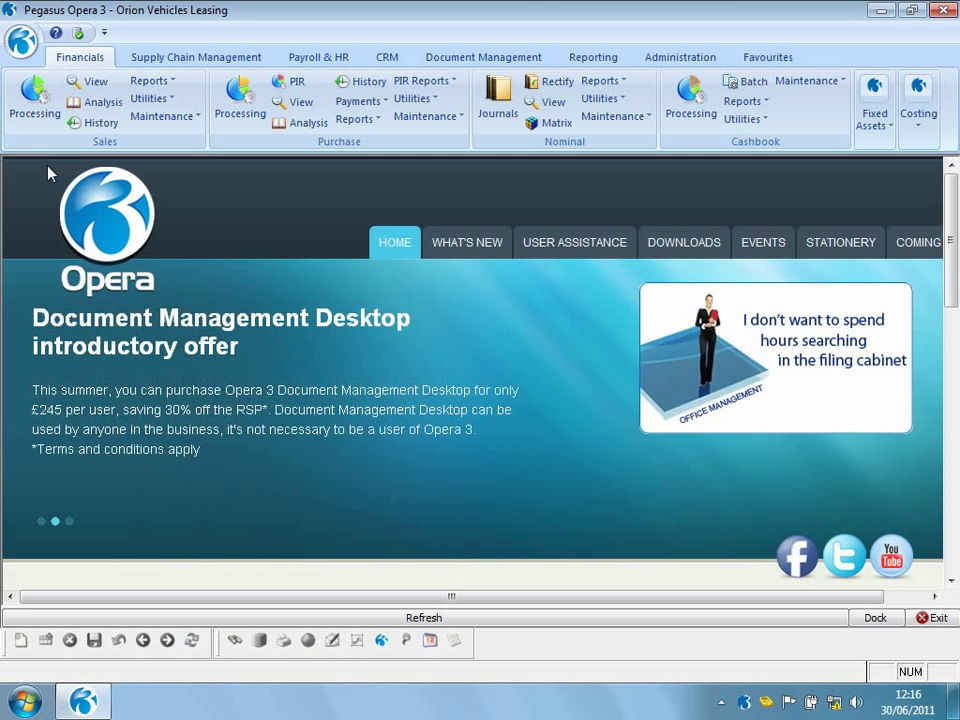
Step: In Sales Processing, retrieve the documents attached to the Adams Light Engineering Ltd account and view the latest management structure document
click(36, 103)
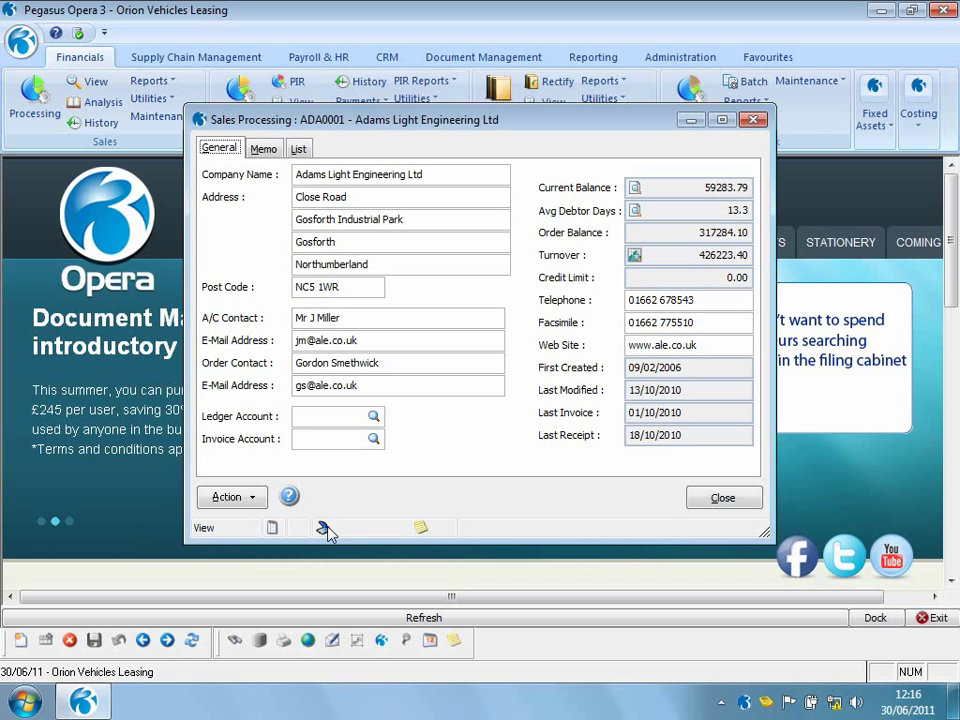
mouse_move(325, 529)
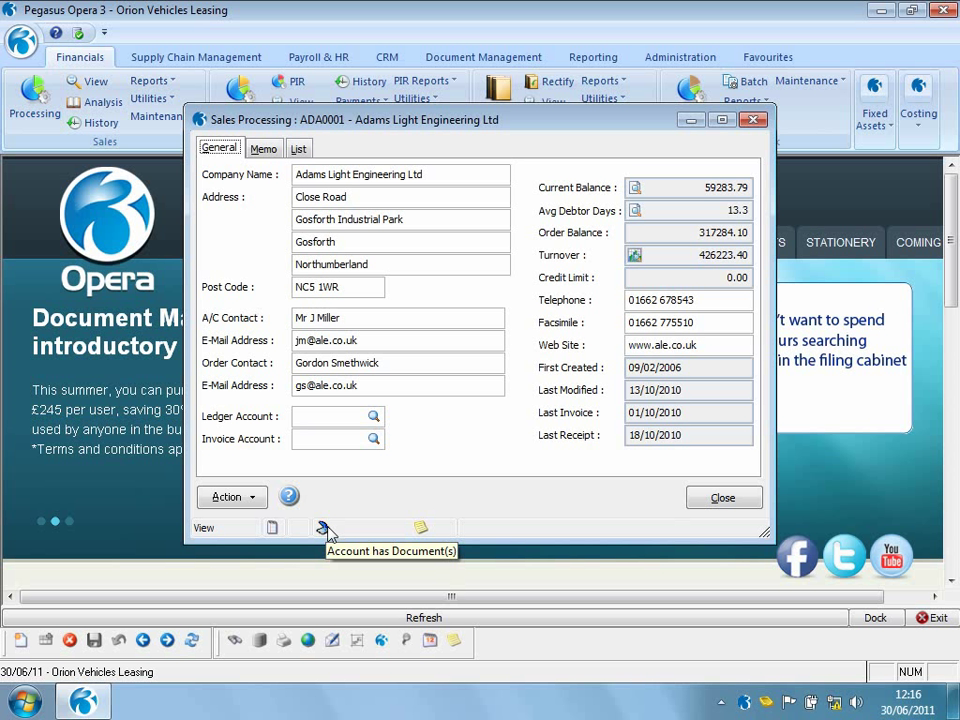
click(325, 529)
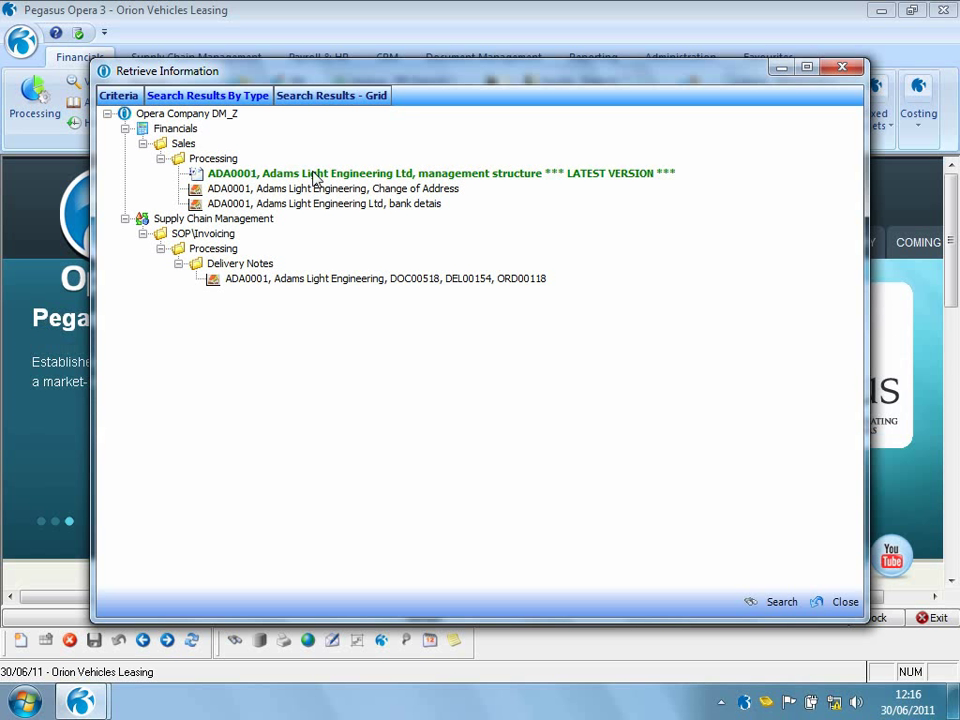
click(315, 177)
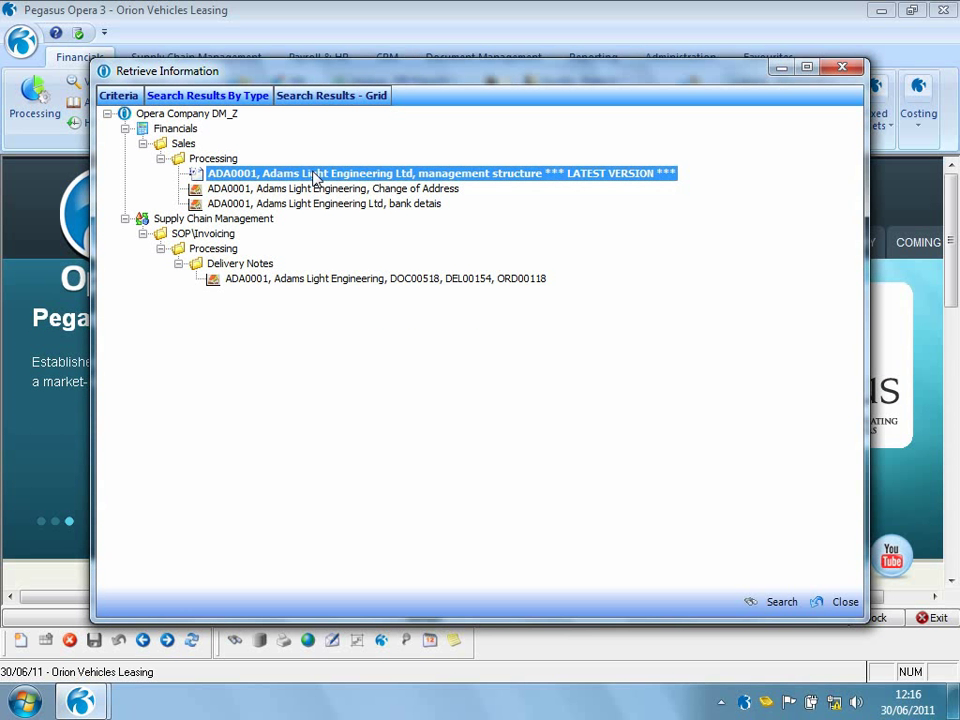
double_click(315, 177)
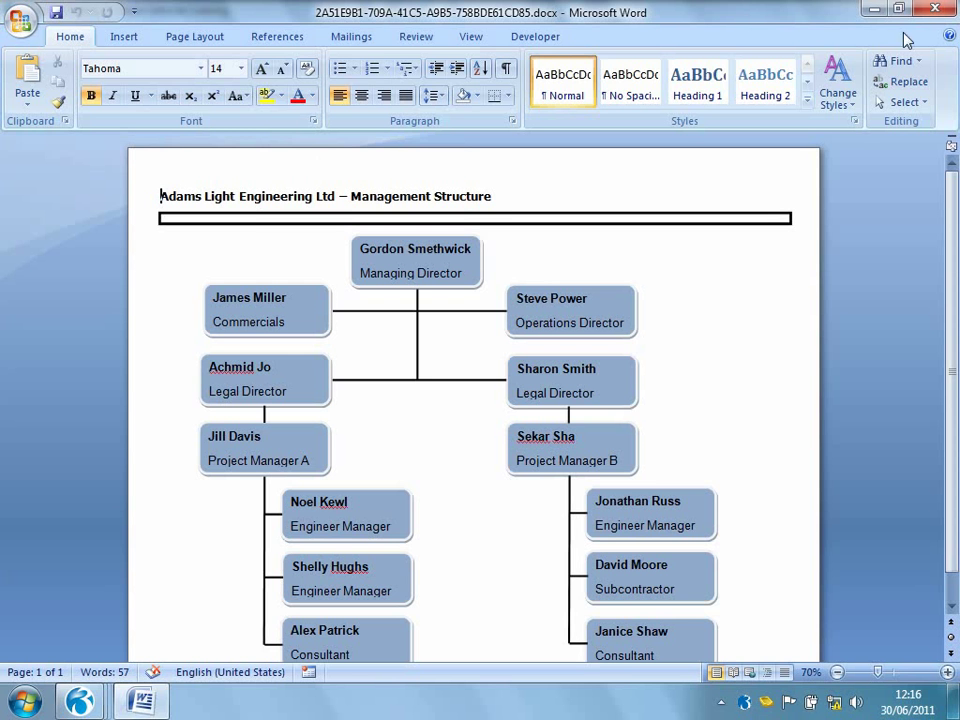
Step: Close the Word document and the open Opera 3 windows, and quit Opera 3
click(935, 8)
click(838, 603)
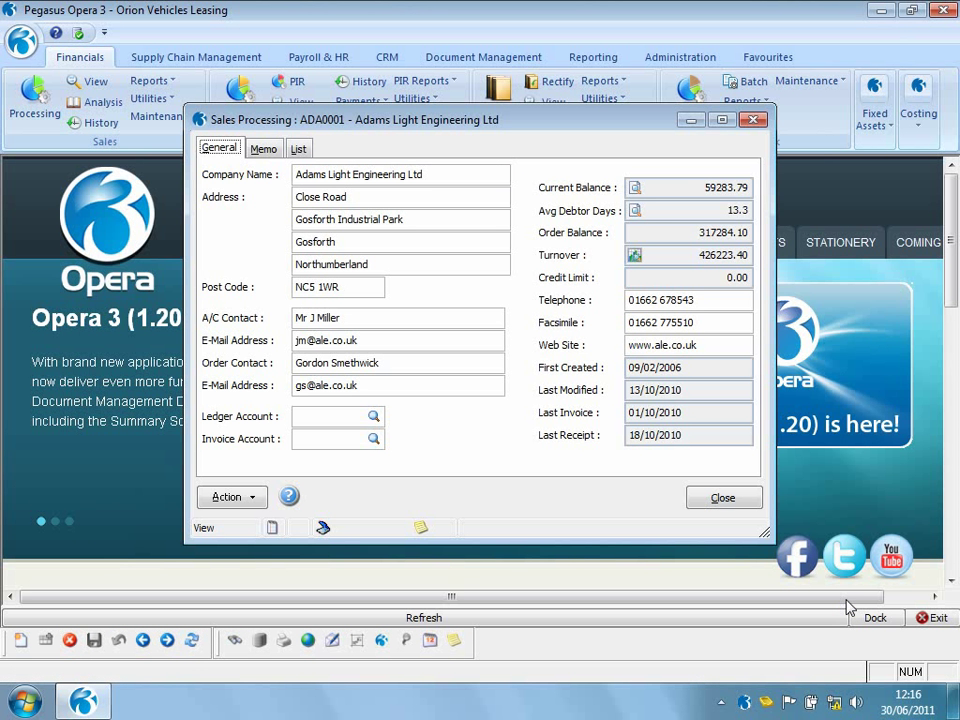
click(930, 619)
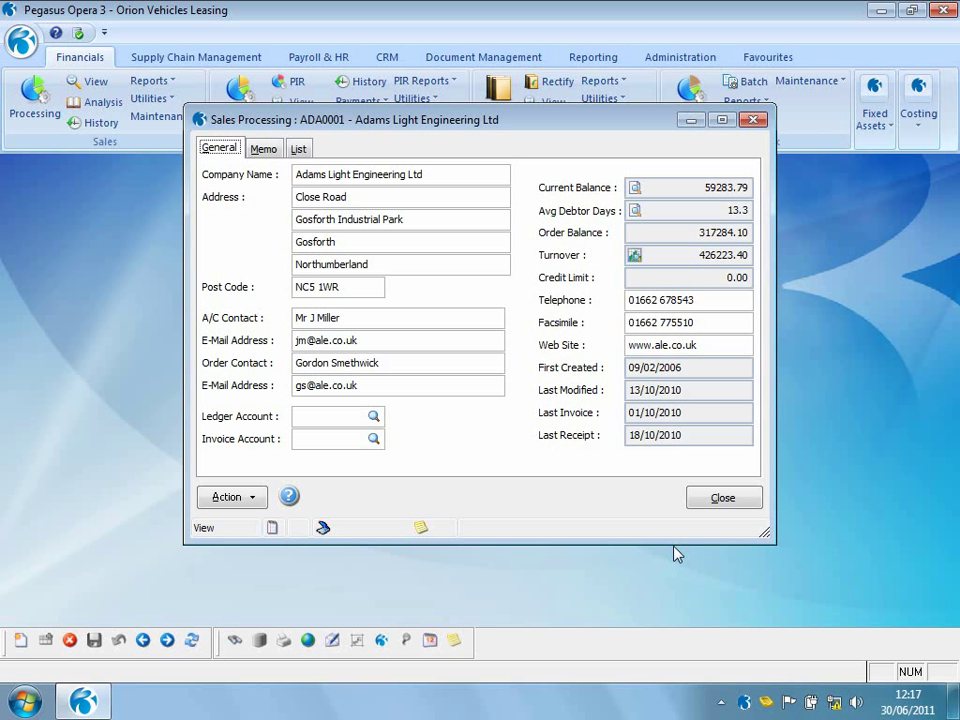
click(720, 502)
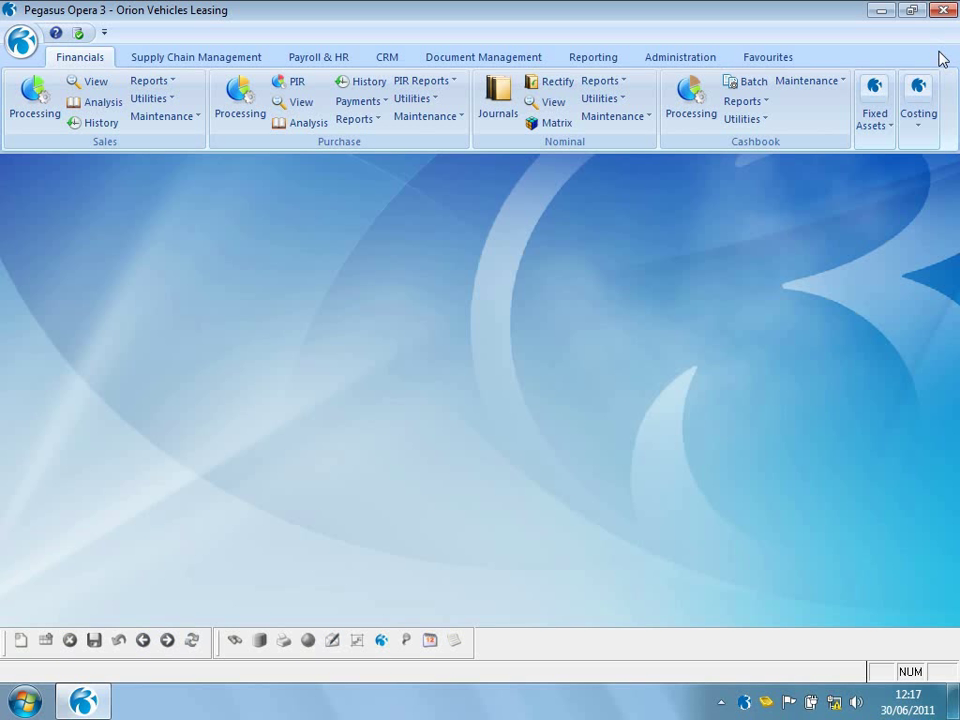
click(943, 12)
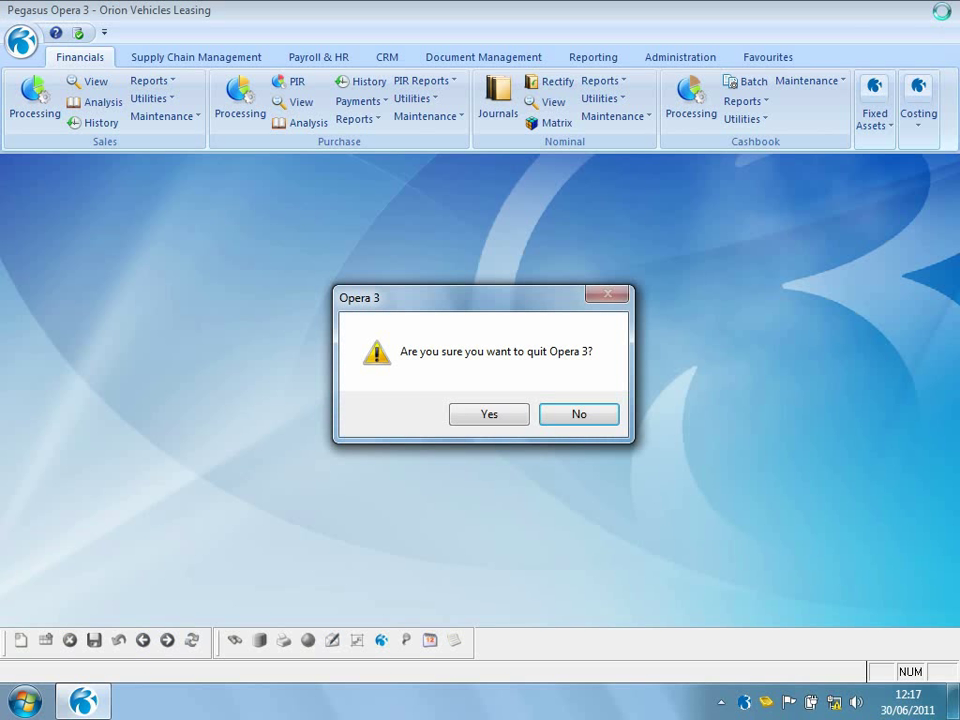
click(510, 414)
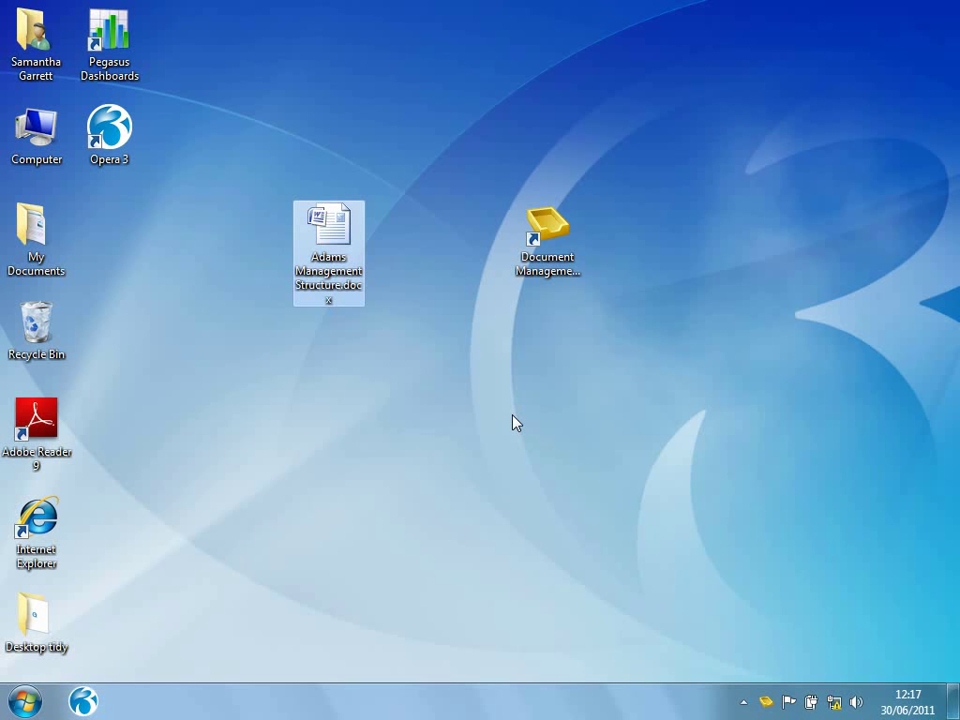
Step: Launch Document Management Desktop from the desktop and log on as MANAGER
double_click(546, 266)
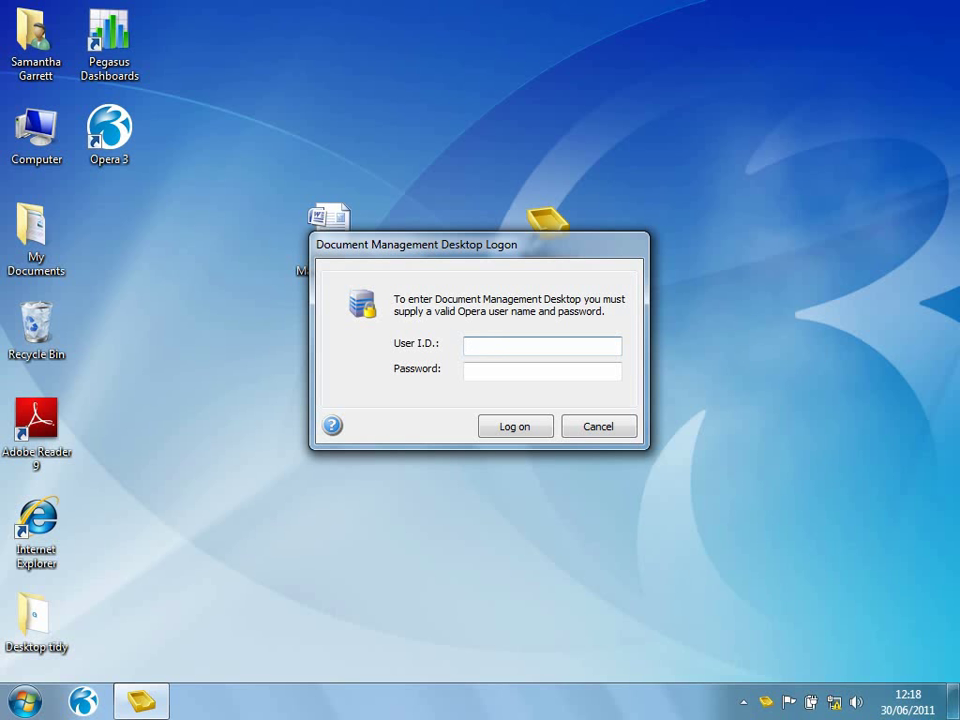
text(MANAGER)
key(Return)
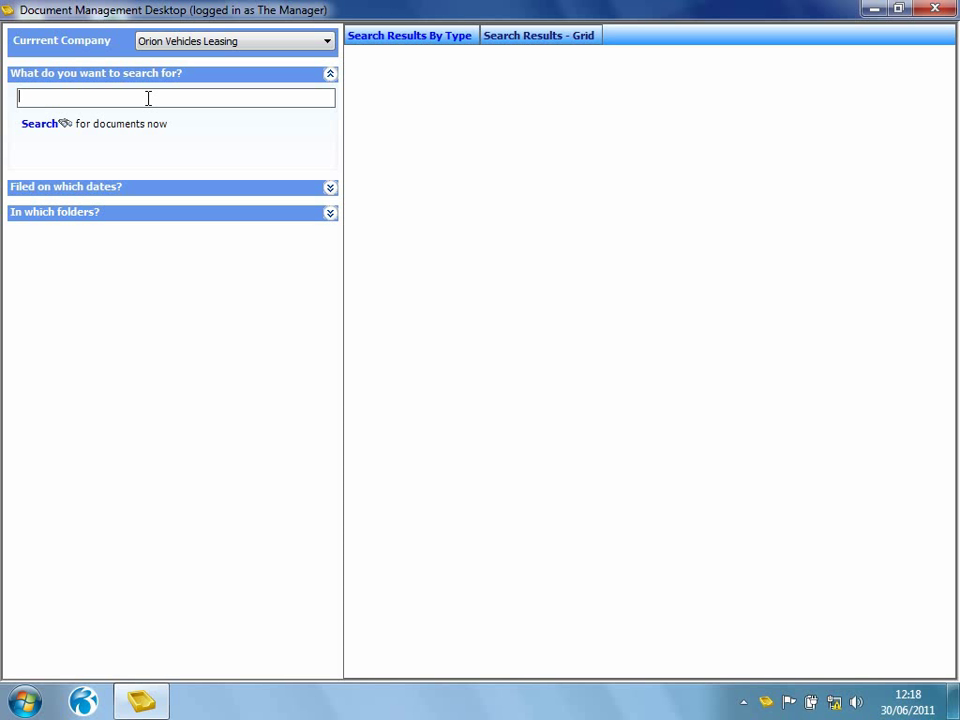
Step: Search the filed documents for "adams", view the Change of Address letter, and close it
text(adams)
key(Return)
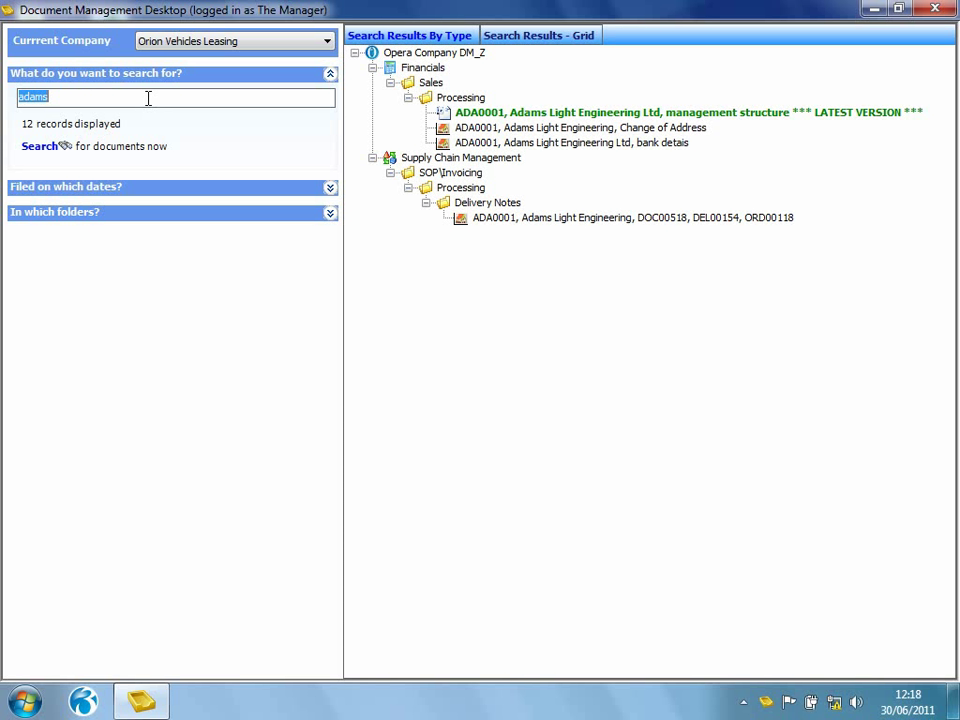
double_click(480, 128)
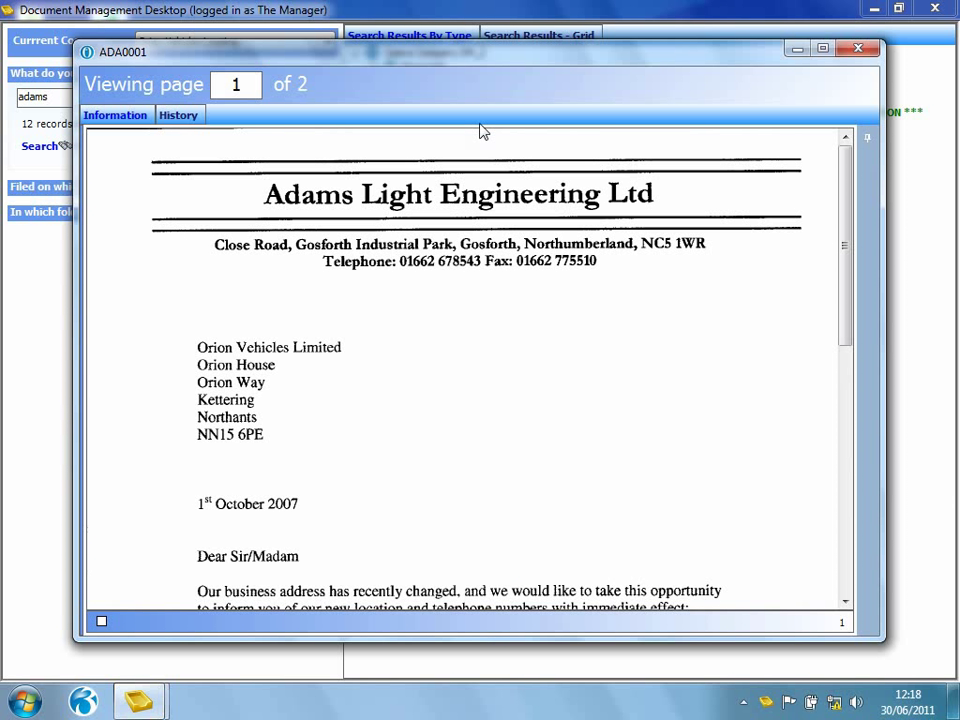
click(857, 47)
Step: View the Adams Light Engineering delivery note, examine the actions available for it, and close the viewer
click(524, 220)
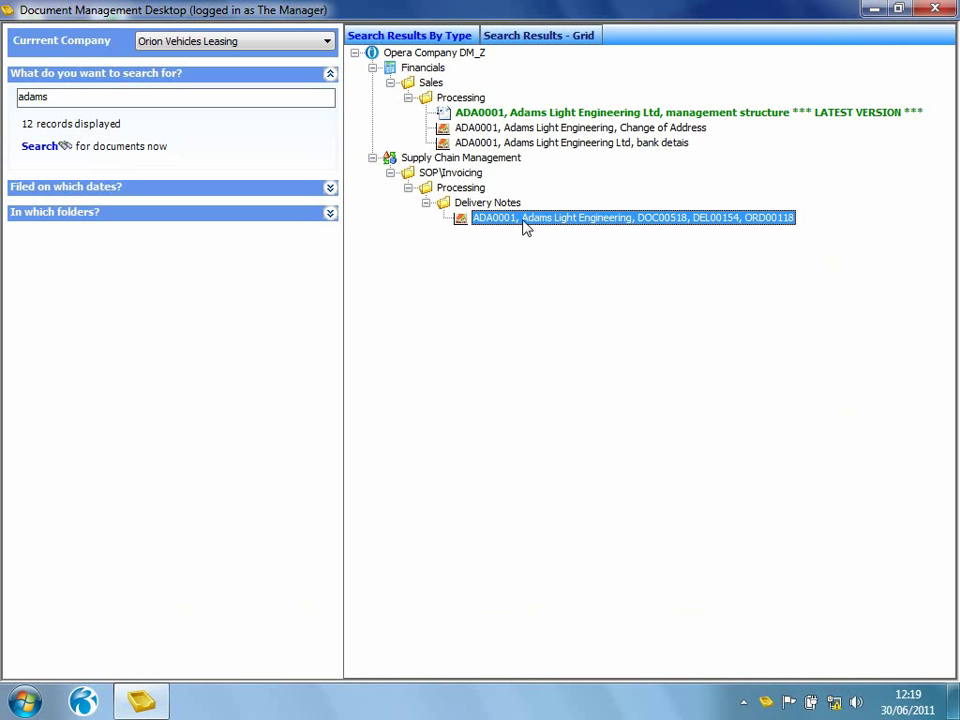
double_click(524, 220)
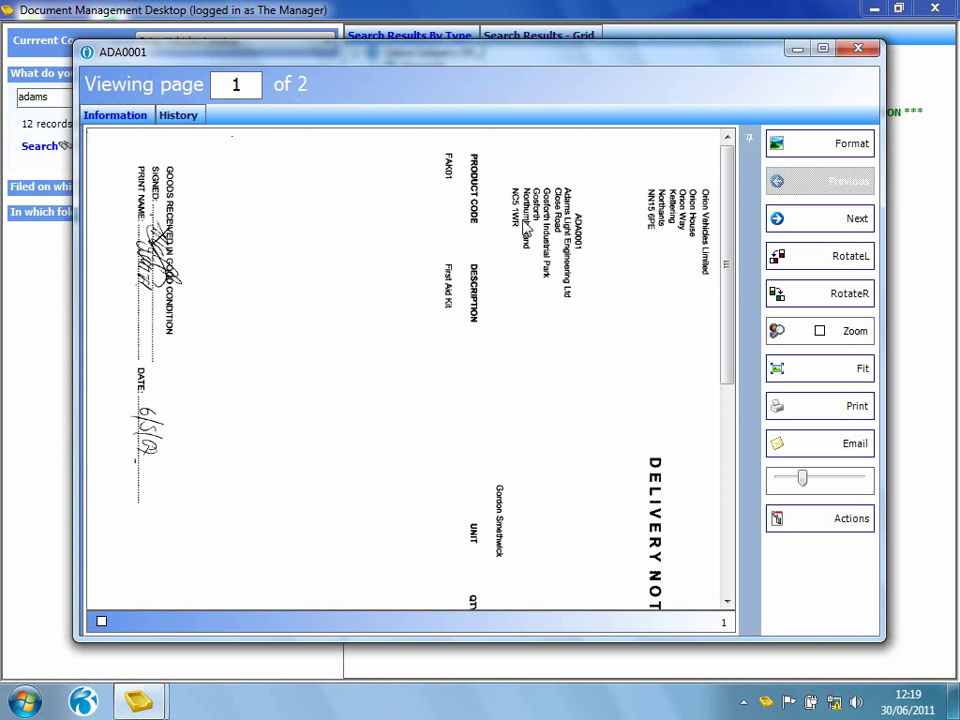
click(815, 521)
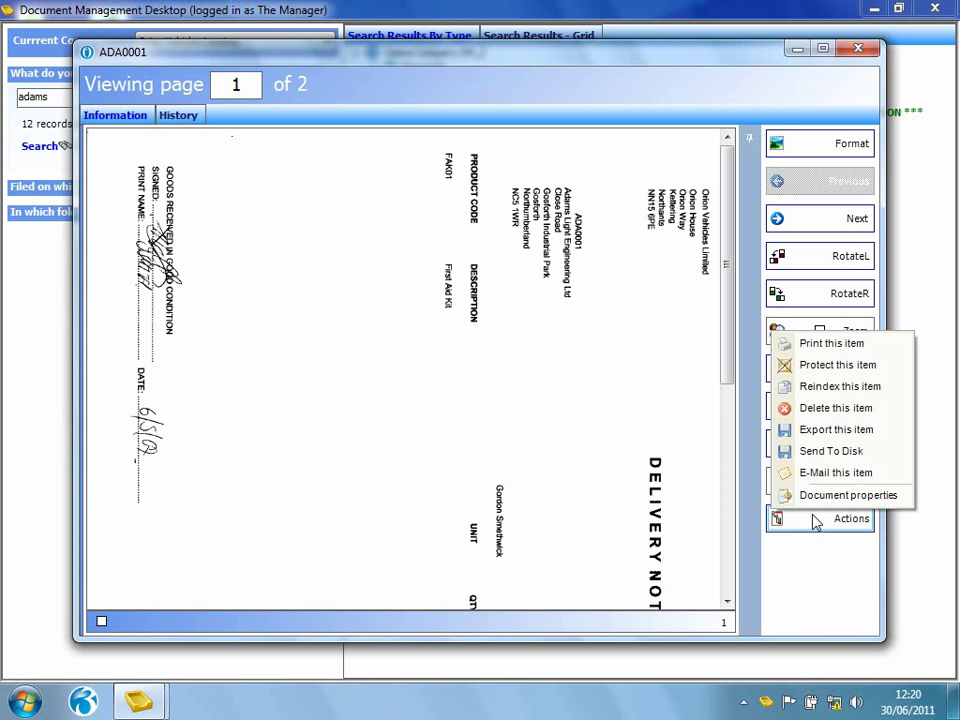
click(857, 48)
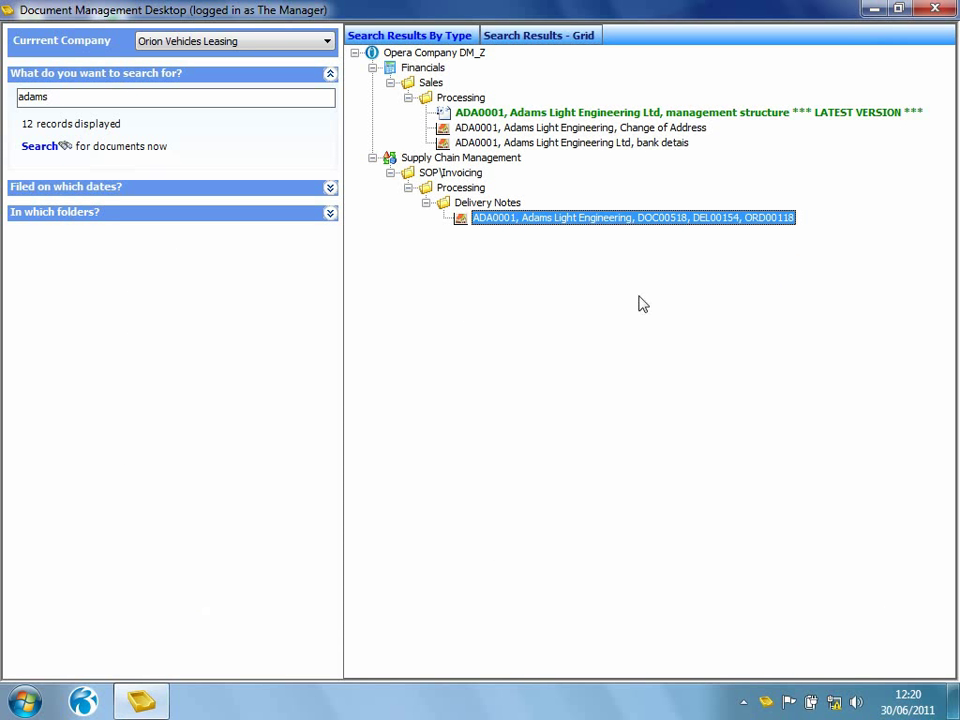
Step: Restrict the search to a selected filing date range of 30 June 2011 to 30 June 2011 and to selected folders
click(330, 190)
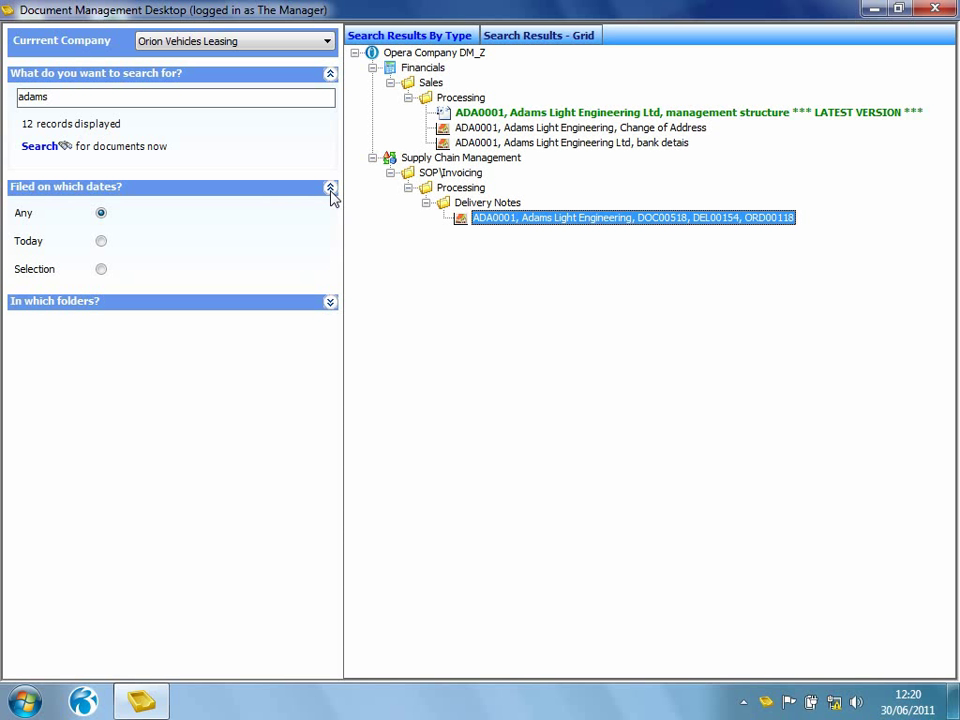
click(100, 271)
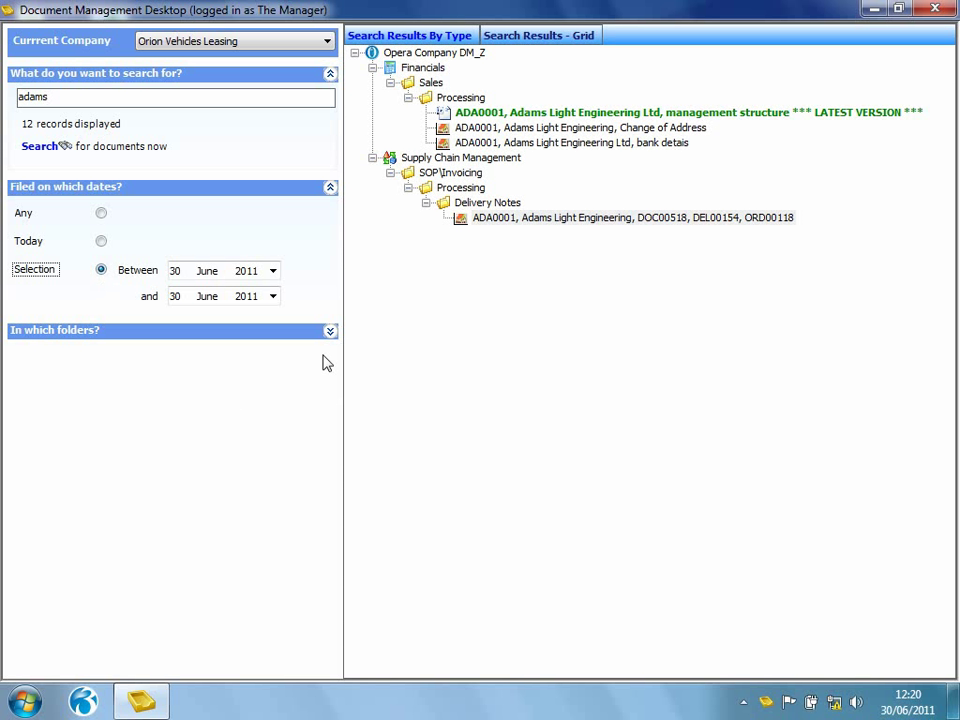
click(330, 330)
click(100, 384)
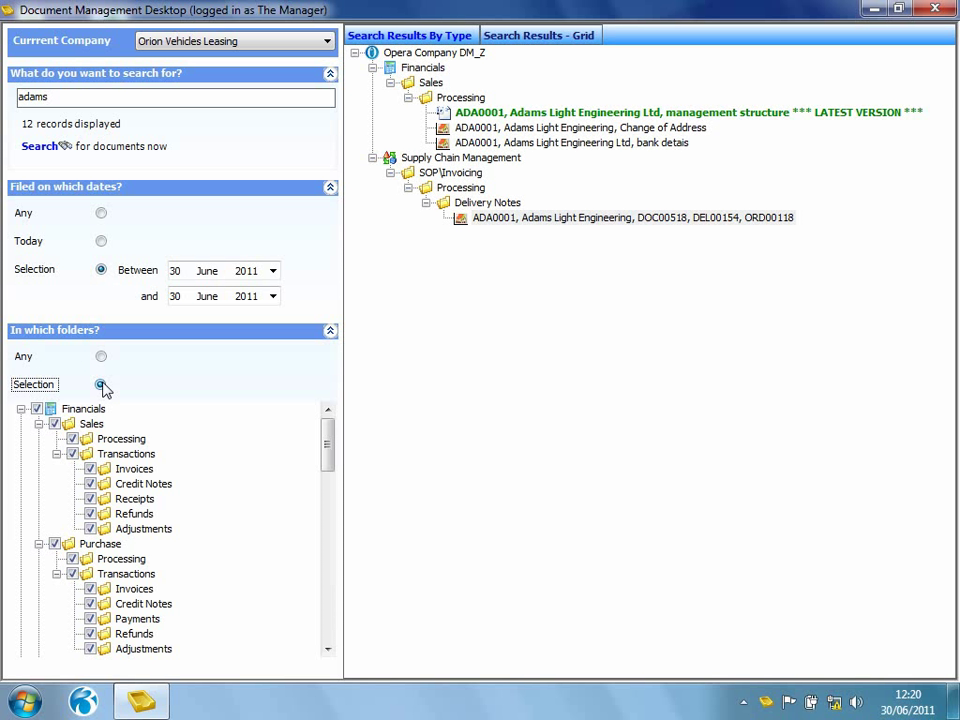
mouse_move(328, 452)
mouse_down()
mouse_move(333, 500)
mouse_move(331, 453)
mouse_up()
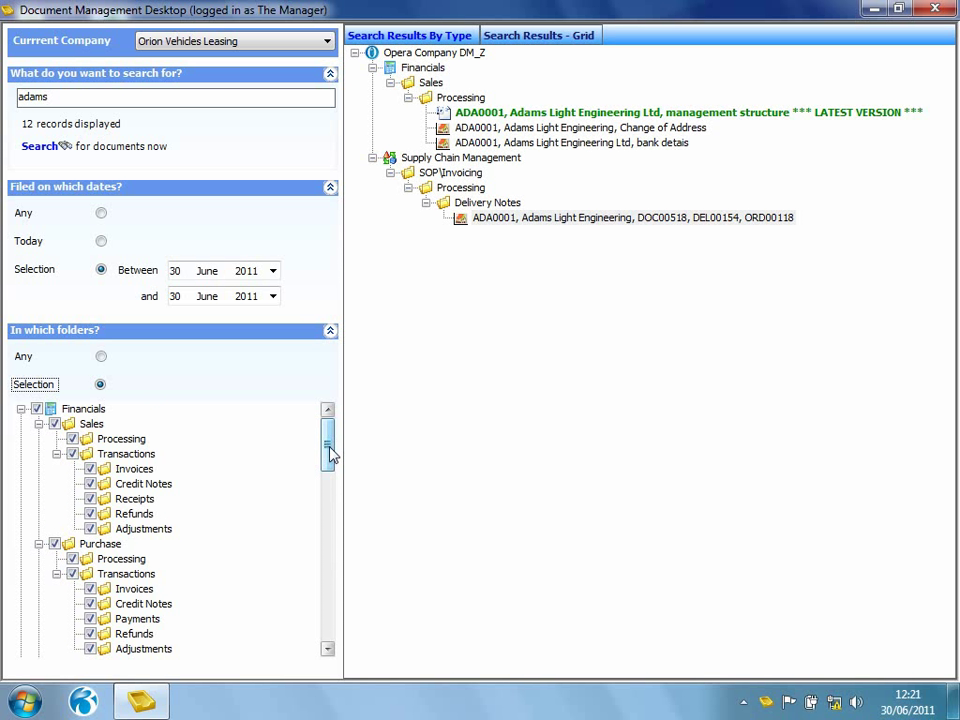